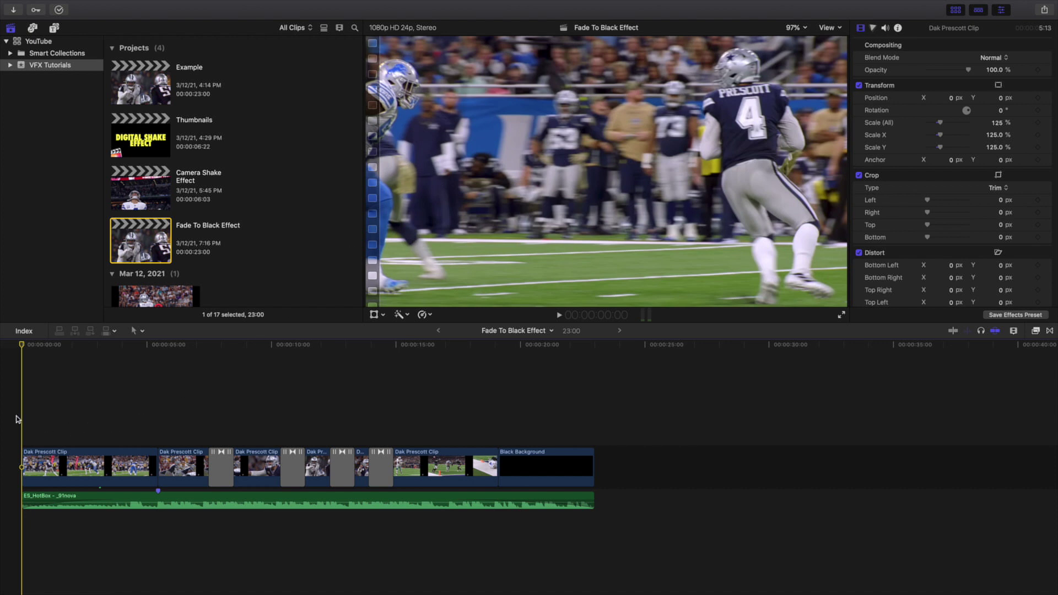
Play the Fade To Black Effect project, jumping back to rewatch part of the montage.
{"action": "key", "text": "space"}
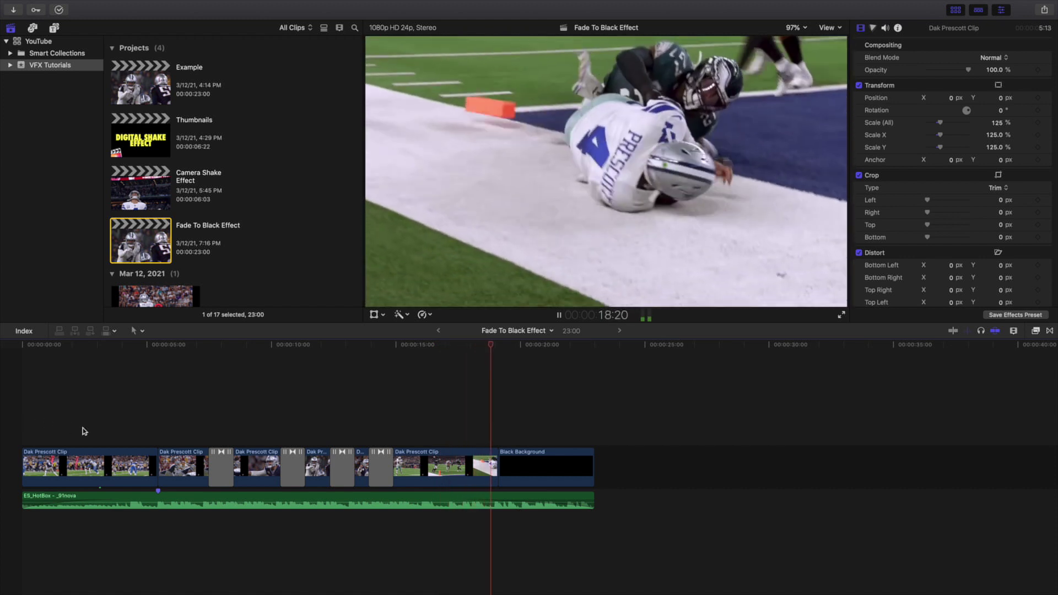
{"action": "key", "text": "space"}
{"action": "left_click", "coordinate": [118, 436]}
{"action": "key", "text": "space"}
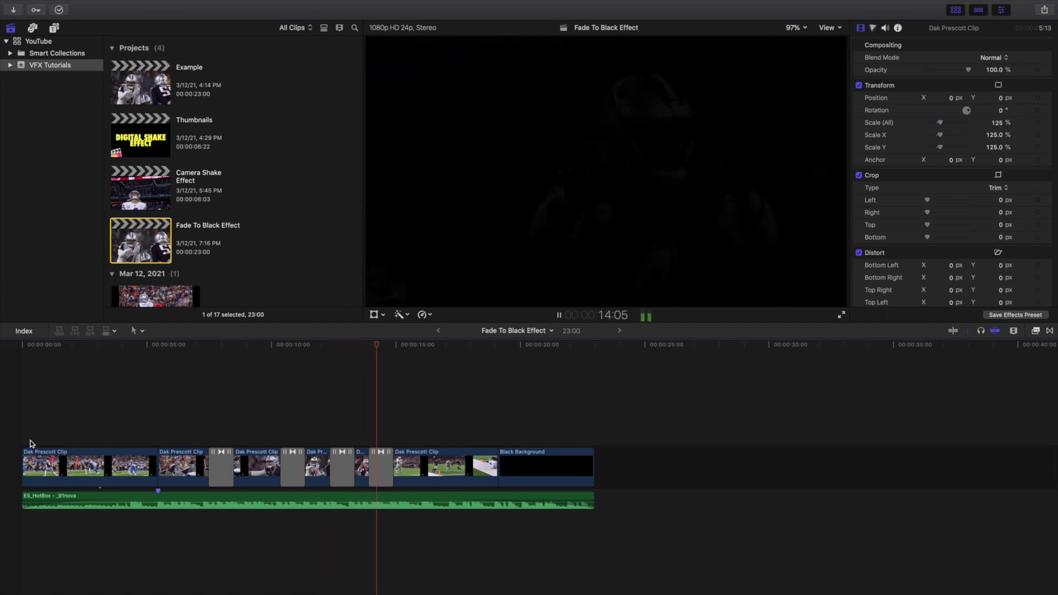
Open the Example project and play its transition-free football clips from the start.
{"action": "key", "text": "space"}
{"action": "key", "text": "Home"}
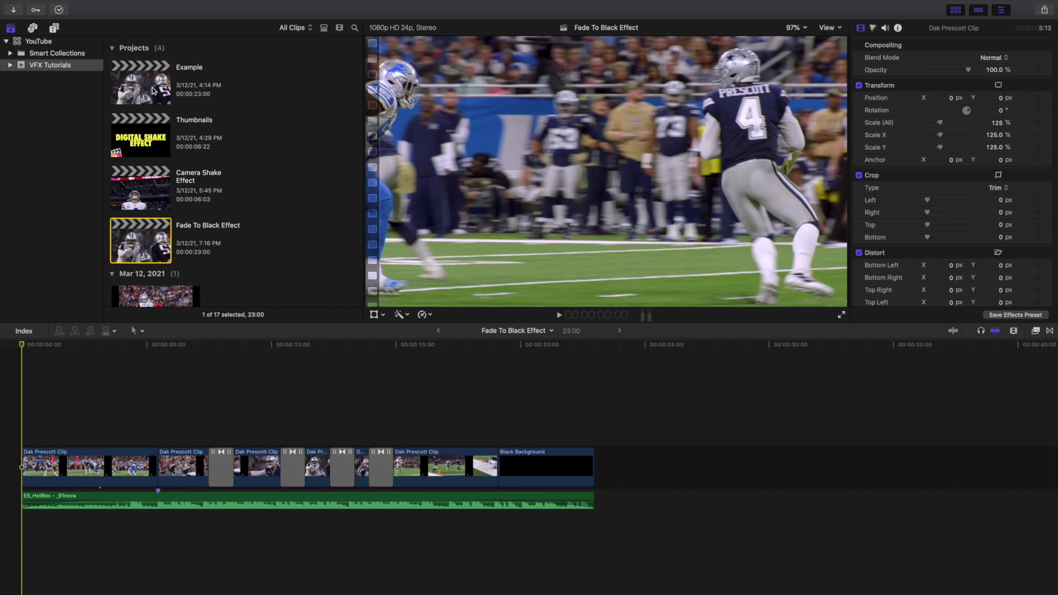
{"action": "double_click", "coordinate": [152, 90]}
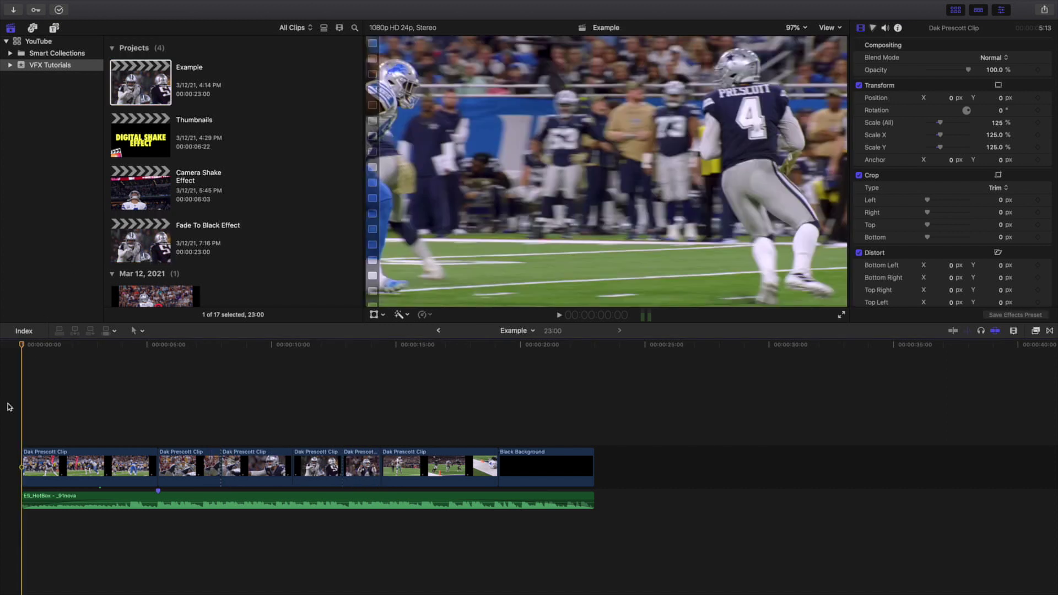
{"action": "key", "text": "space"}
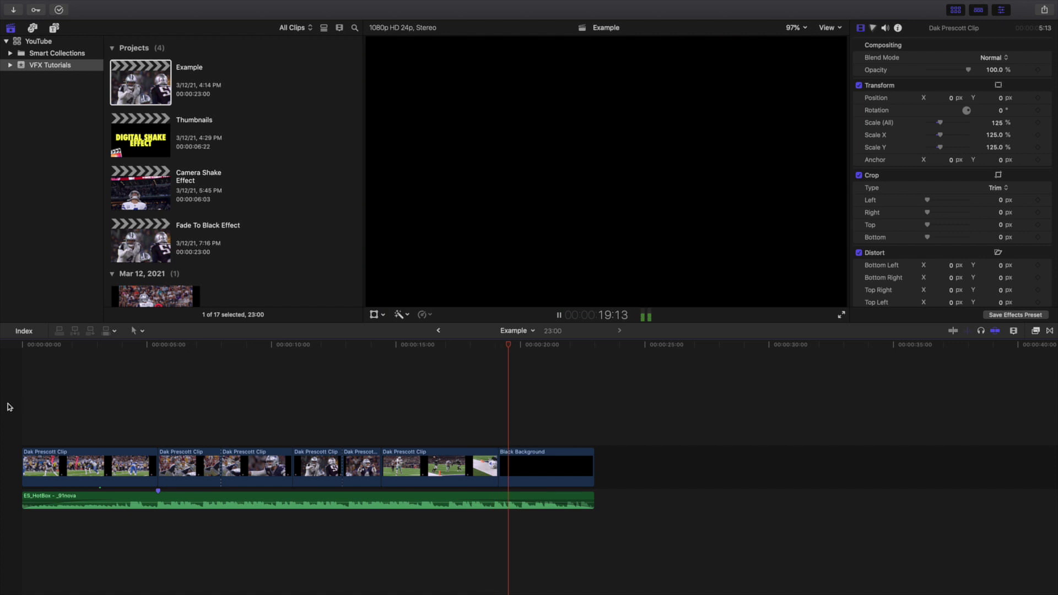
Show all transition categories in the Transitions browser and search for 'fade'.
{"action": "key", "text": "space"}
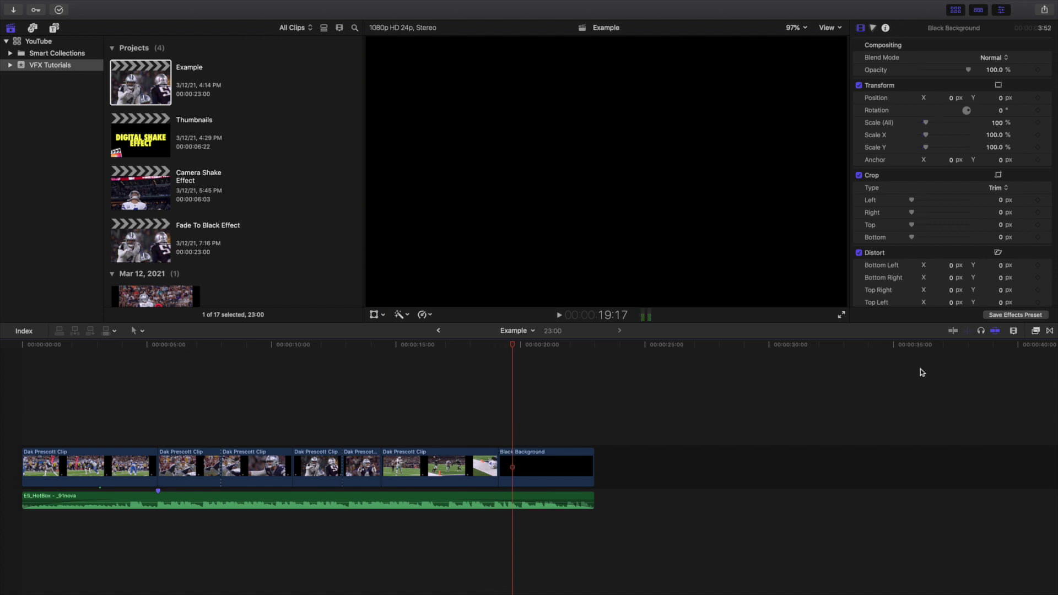
{"action": "left_click", "coordinate": [1051, 332]}
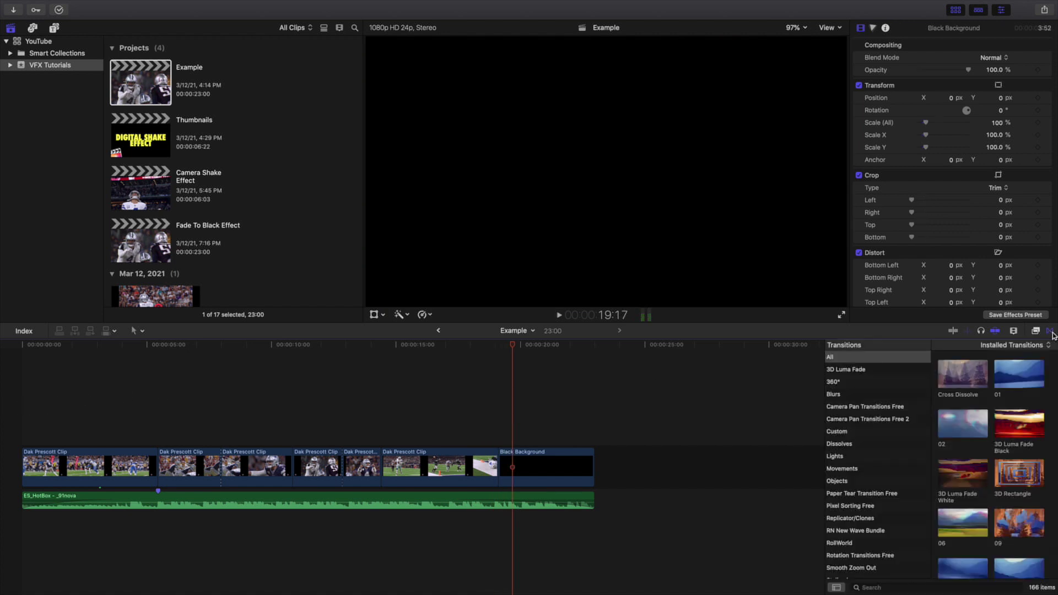
{"action": "left_click", "coordinate": [861, 359]}
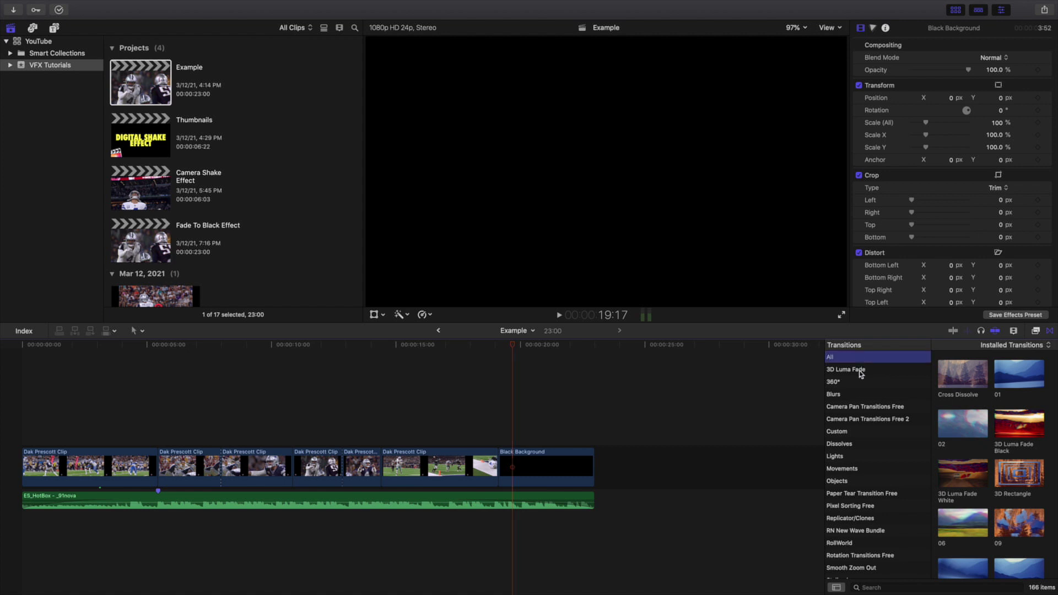
{"action": "left_click", "coordinate": [878, 588]}
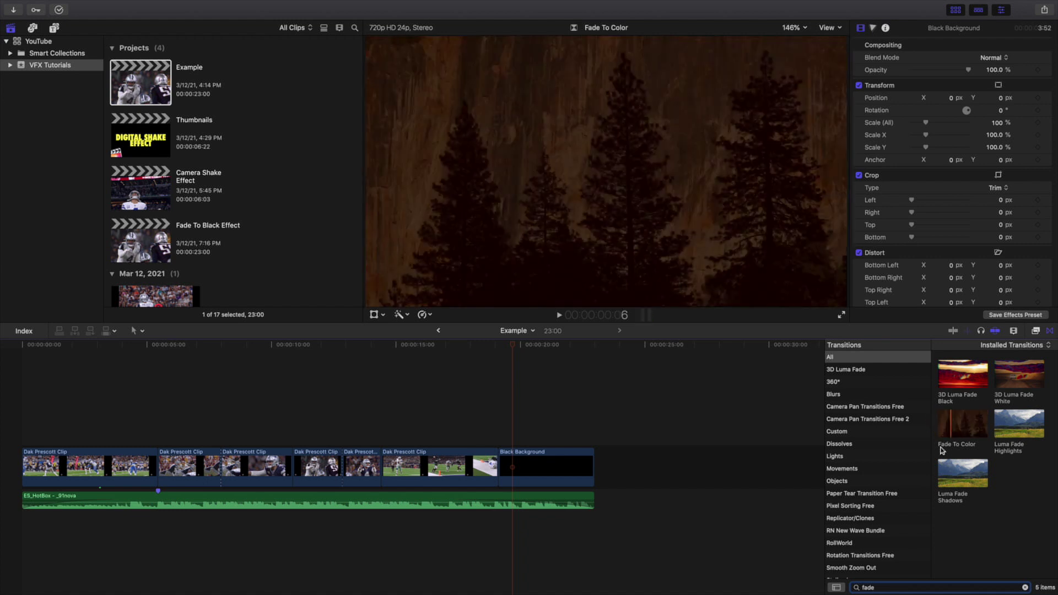
Place Fade To Color on all four clip cuts, then return the playhead to the start.
{"action": "left_click_drag", "start_coordinate": [964, 428], "coordinate": [222, 465]}
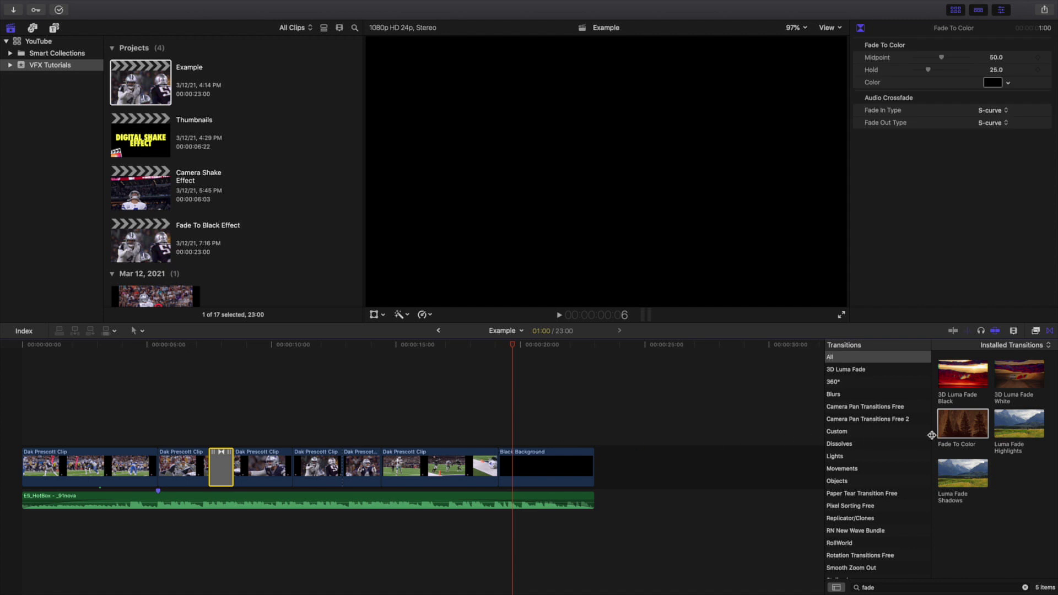
{"action": "left_click_drag", "start_coordinate": [954, 432], "coordinate": [314, 461]}
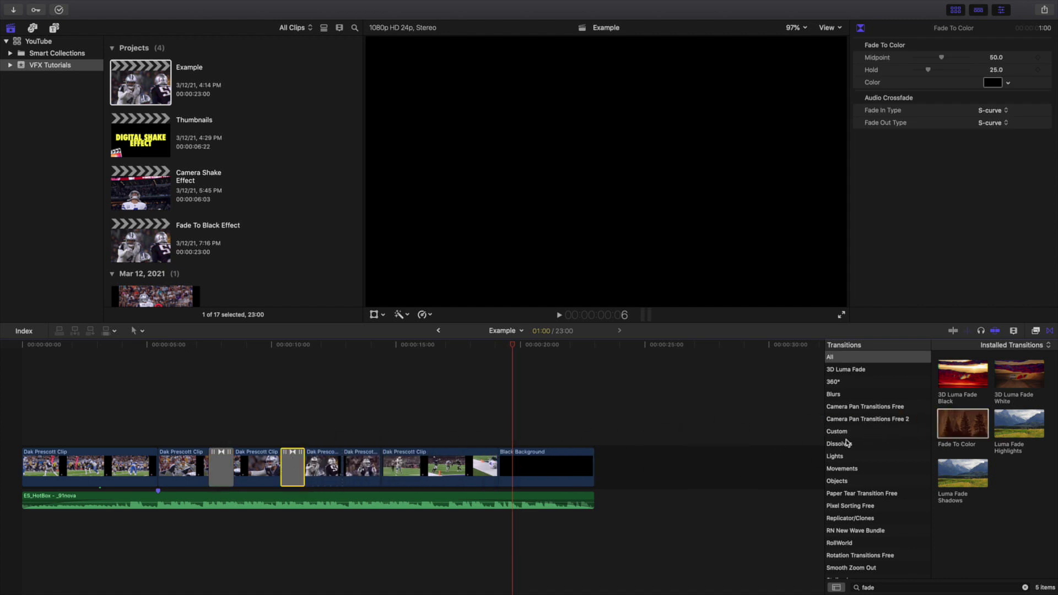
{"action": "left_click_drag", "start_coordinate": [971, 432], "coordinate": [342, 463]}
{"action": "left_click_drag", "start_coordinate": [946, 440], "coordinate": [399, 474]}
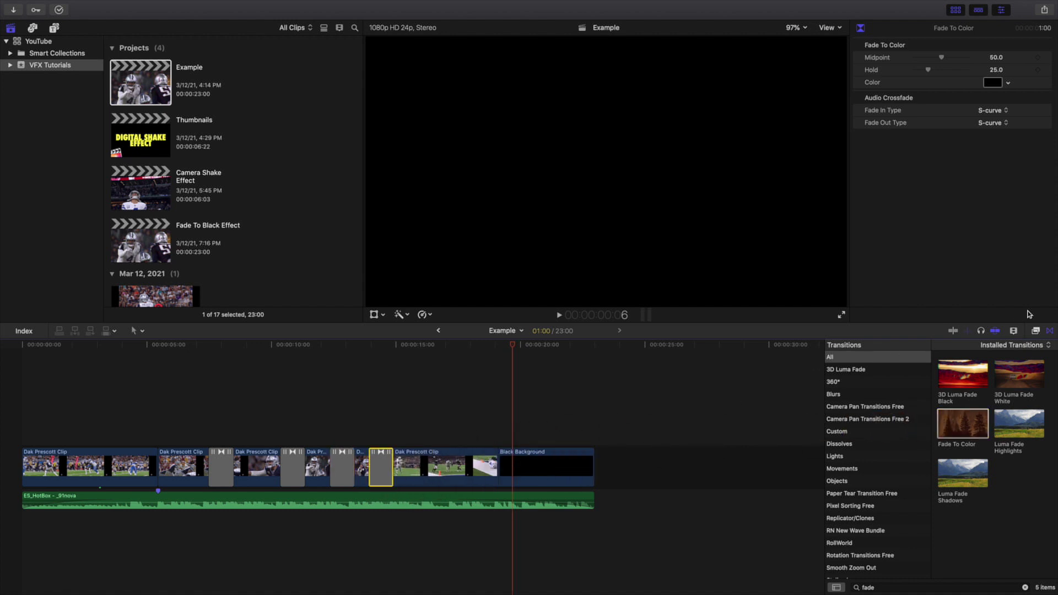
{"action": "left_click", "coordinate": [1050, 331]}
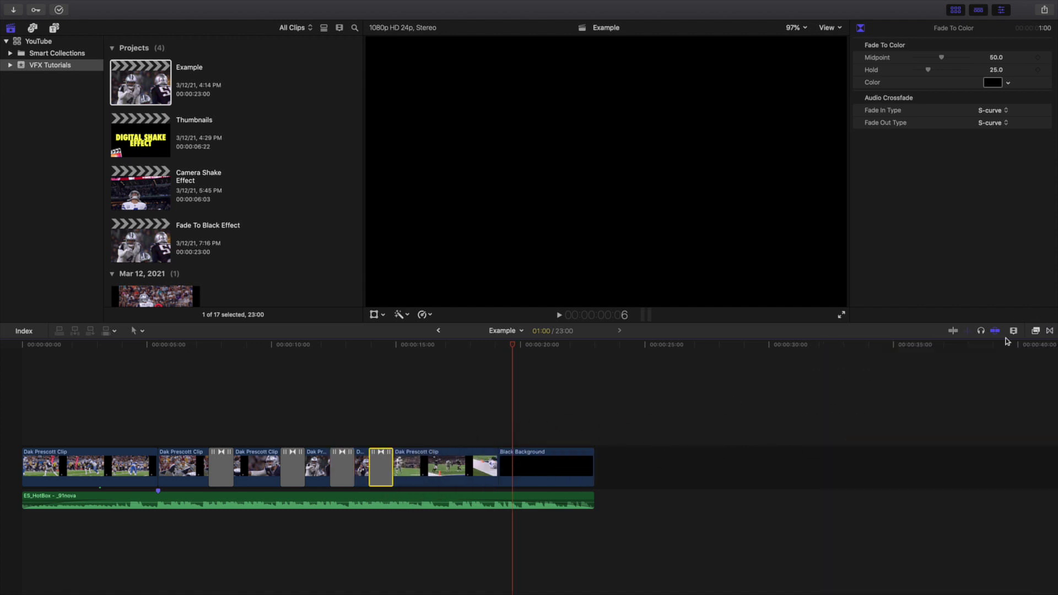
{"action": "left_click", "coordinate": [2, 406]}
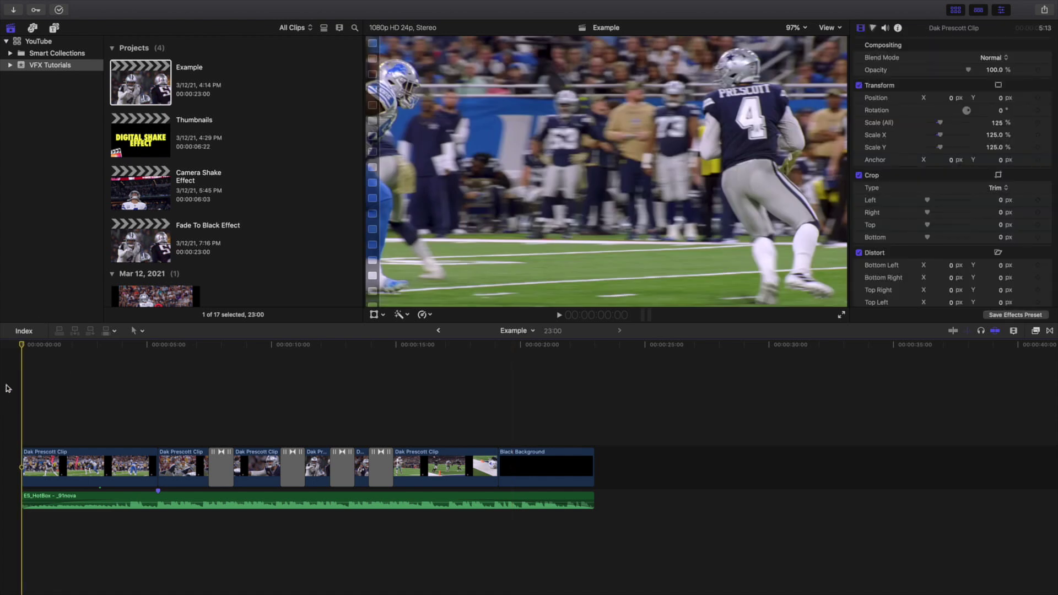
{"action": "key", "text": "space"}
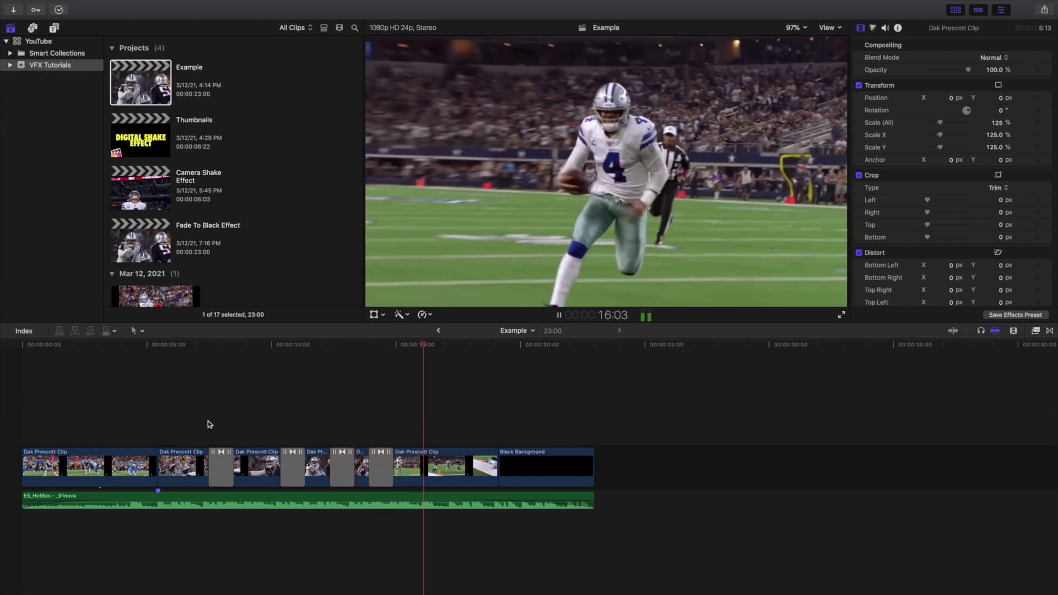
{"action": "key", "text": "space"}
{"action": "left_click", "coordinate": [221, 458]}
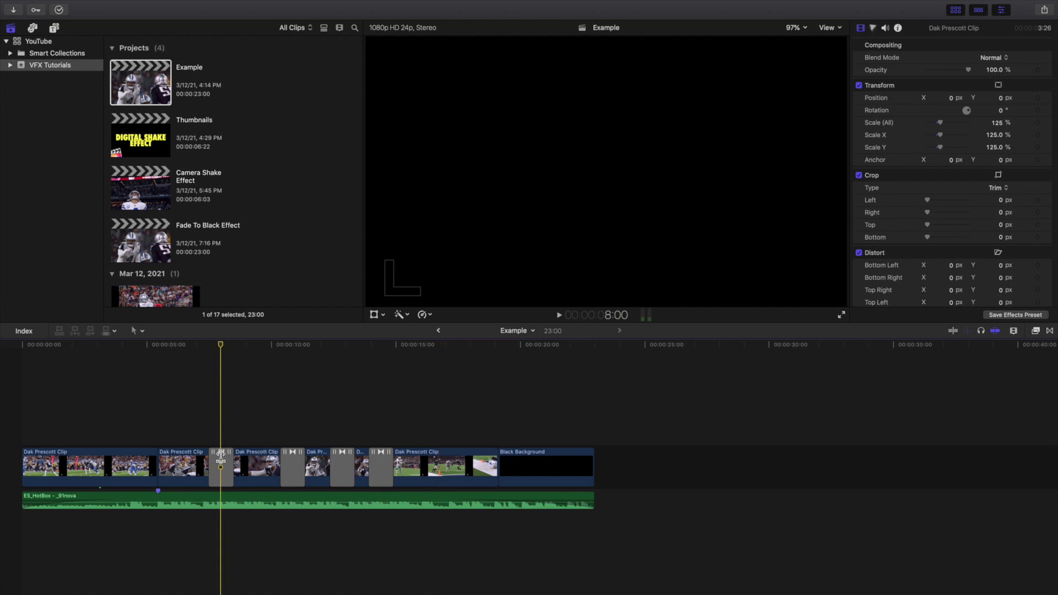
{"action": "left_click", "coordinate": [216, 450]}
{"action": "left_click", "coordinate": [291, 465]}
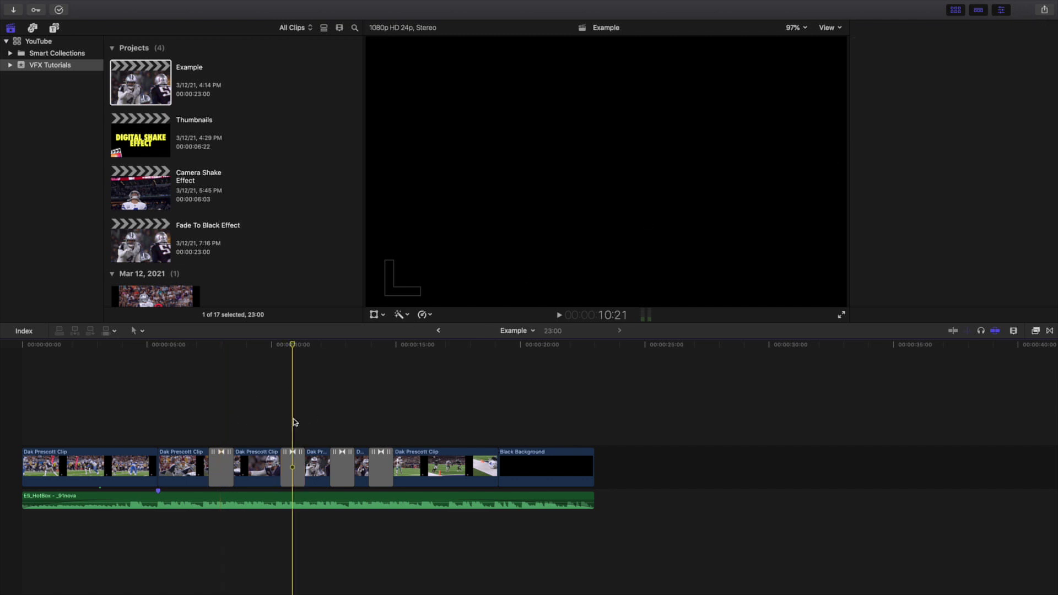
{"action": "left_click", "coordinate": [293, 459]}
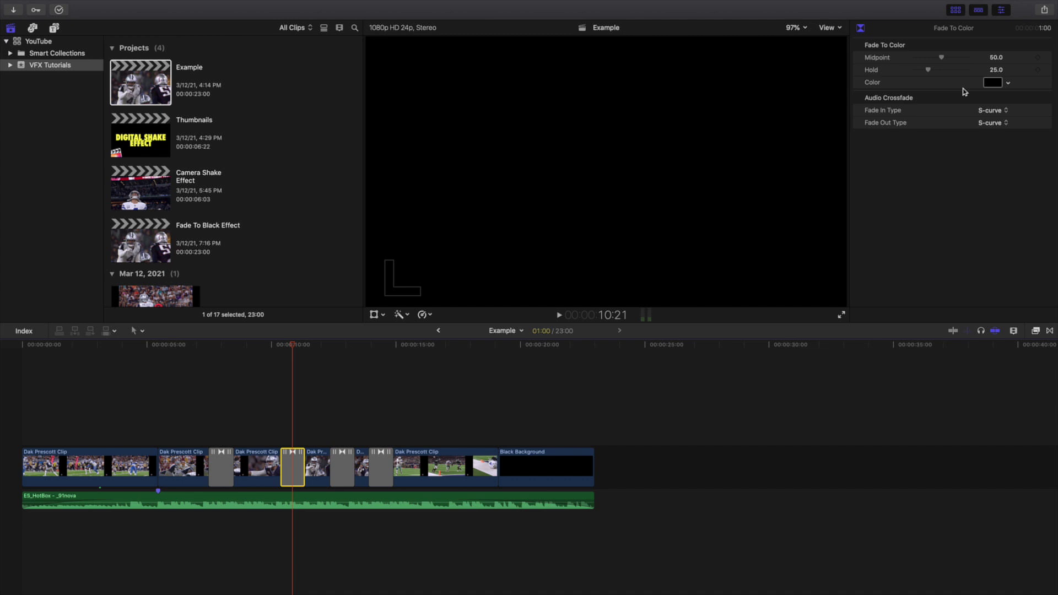
{"action": "left_click", "coordinate": [1009, 83]}
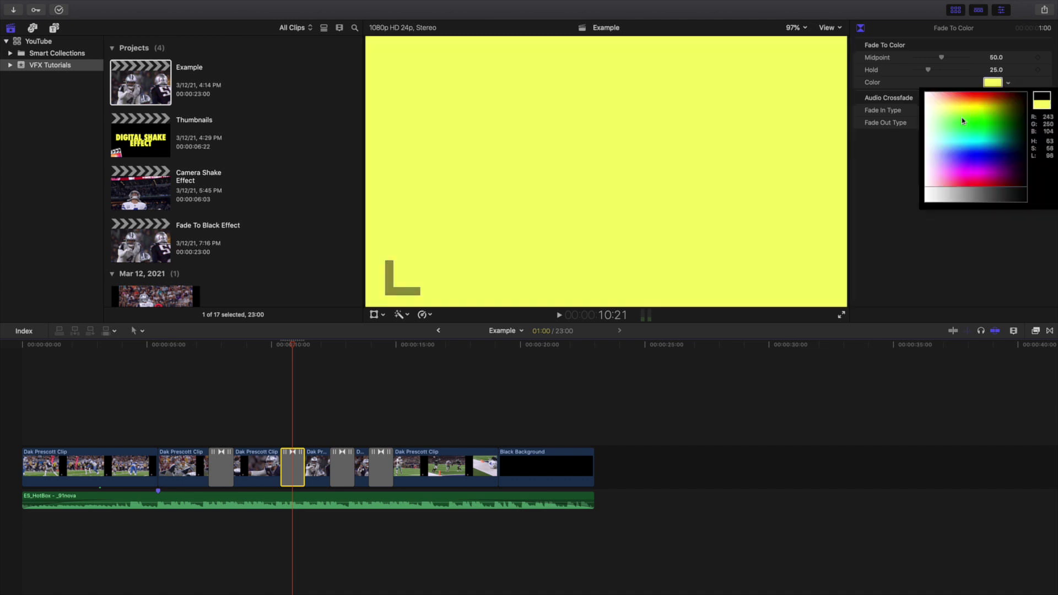
{"action": "left_click", "coordinate": [927, 86]}
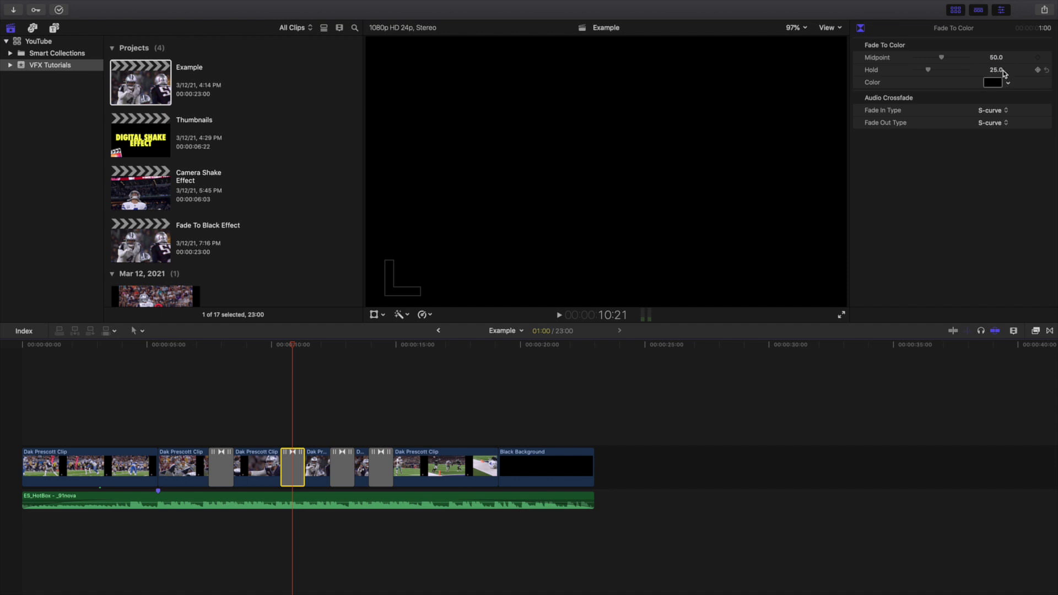
{"action": "left_click", "coordinate": [173, 417]}
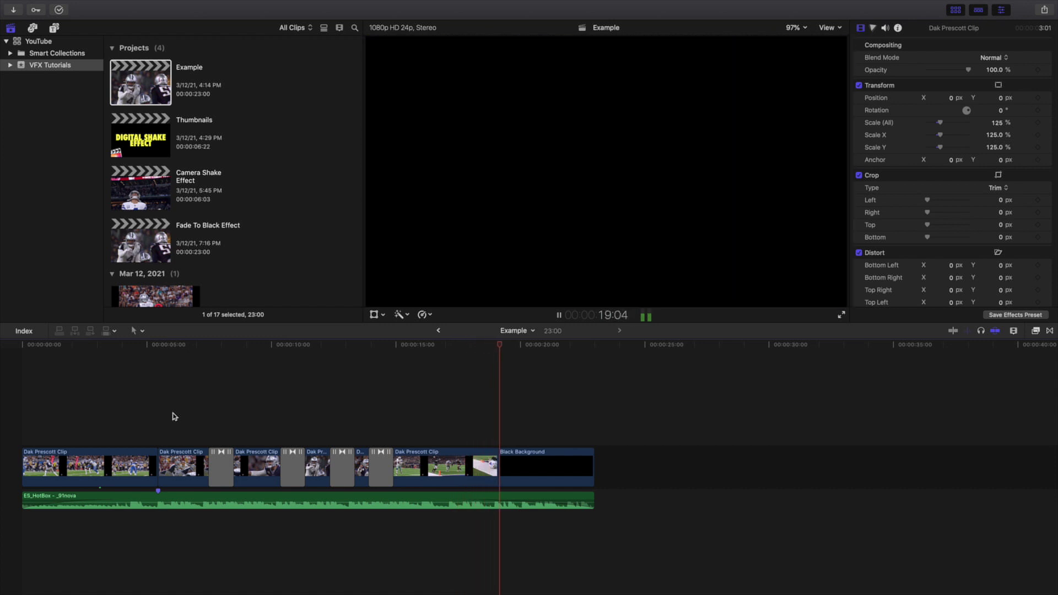
{"action": "key", "text": "space"}
{"action": "key", "text": "Home"}
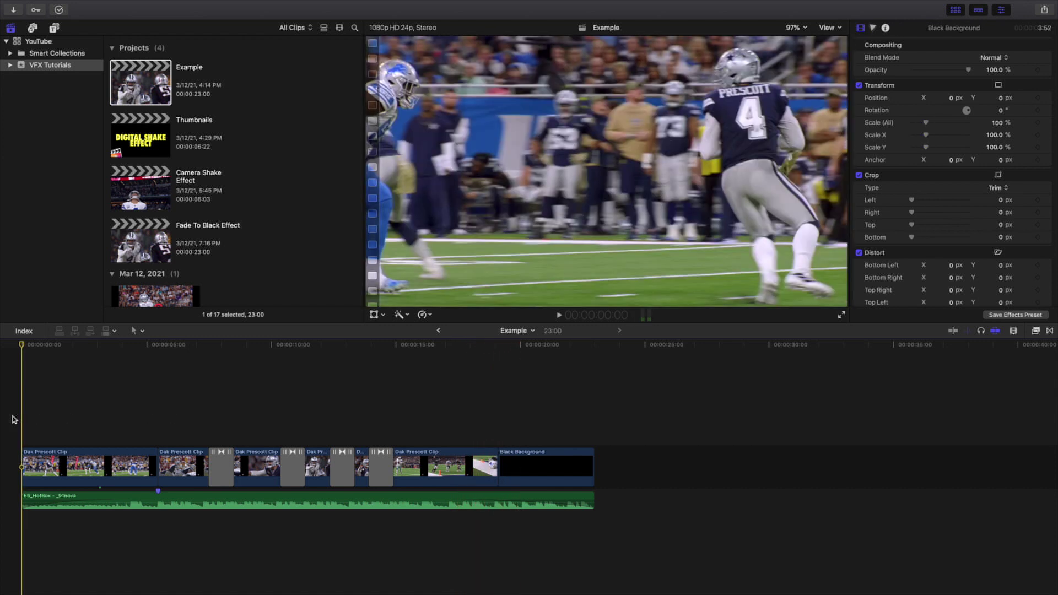
{"action": "key", "text": "space"}
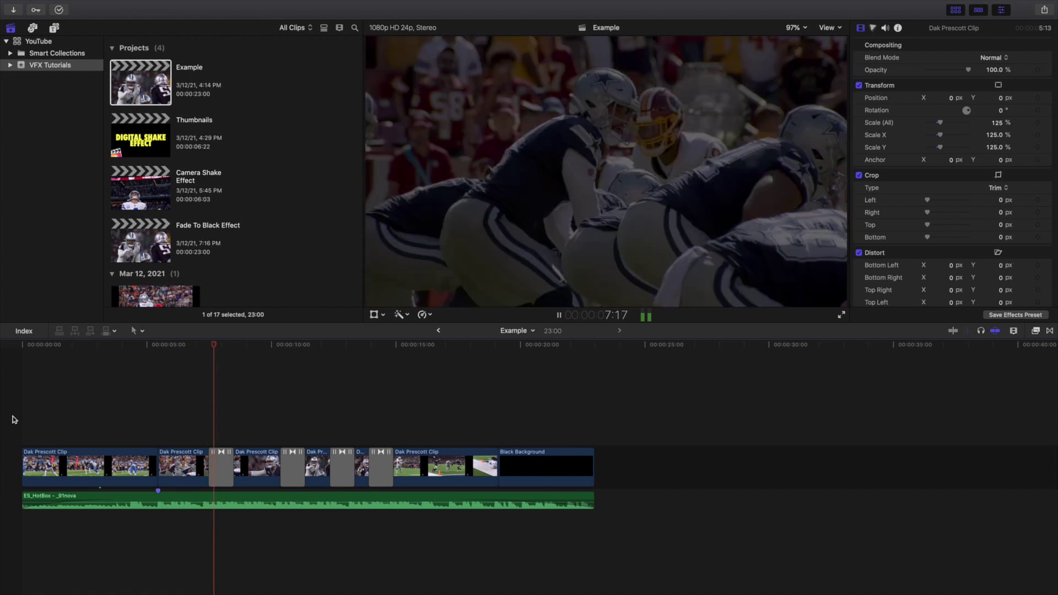
{"action": "key", "text": "space"}
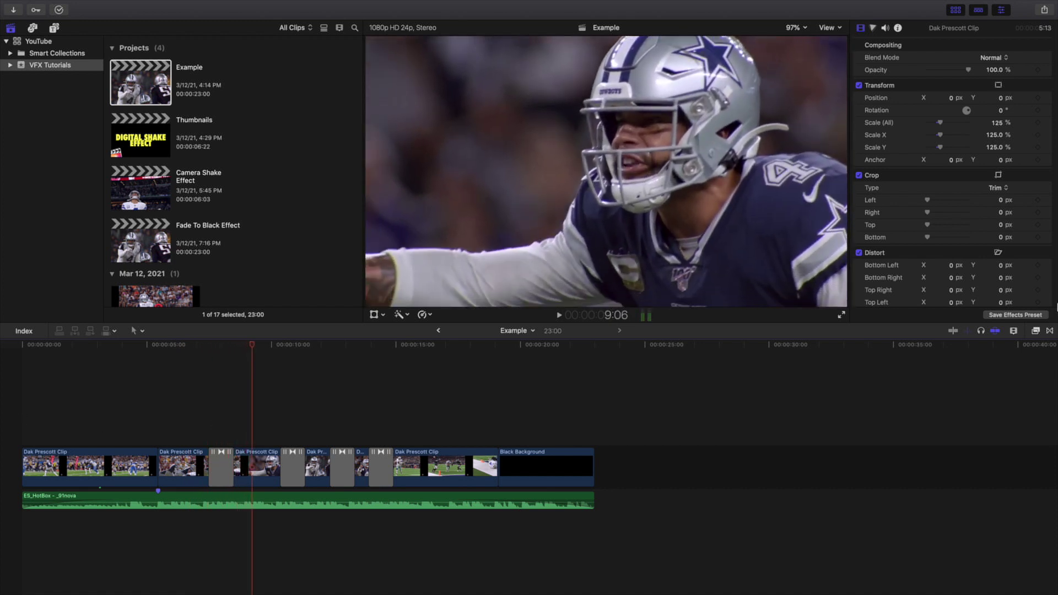
{"action": "left_click", "coordinate": [1049, 331]}
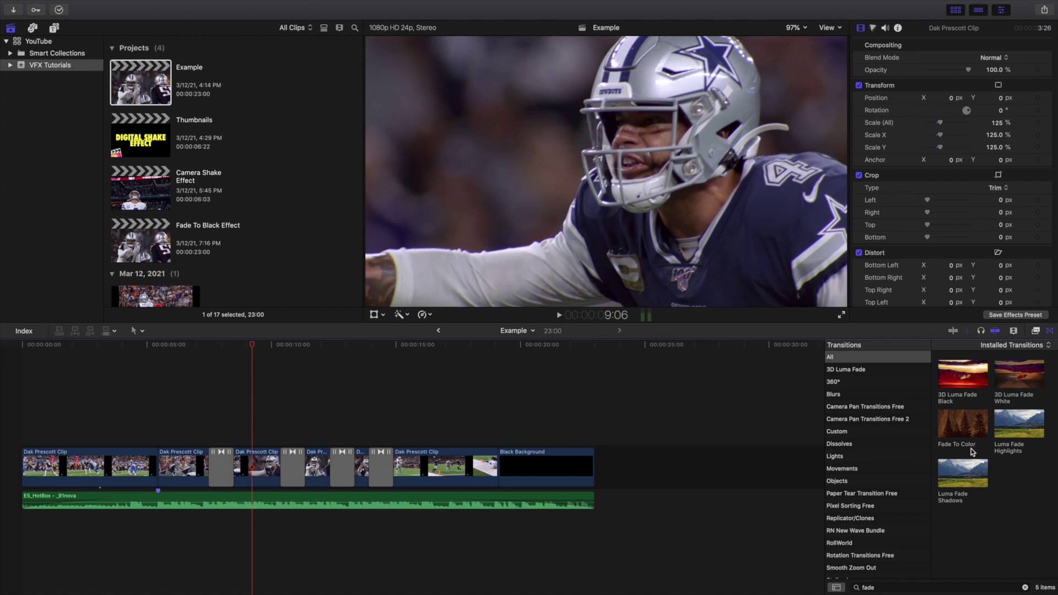
{"action": "left_click", "coordinate": [1050, 330]}
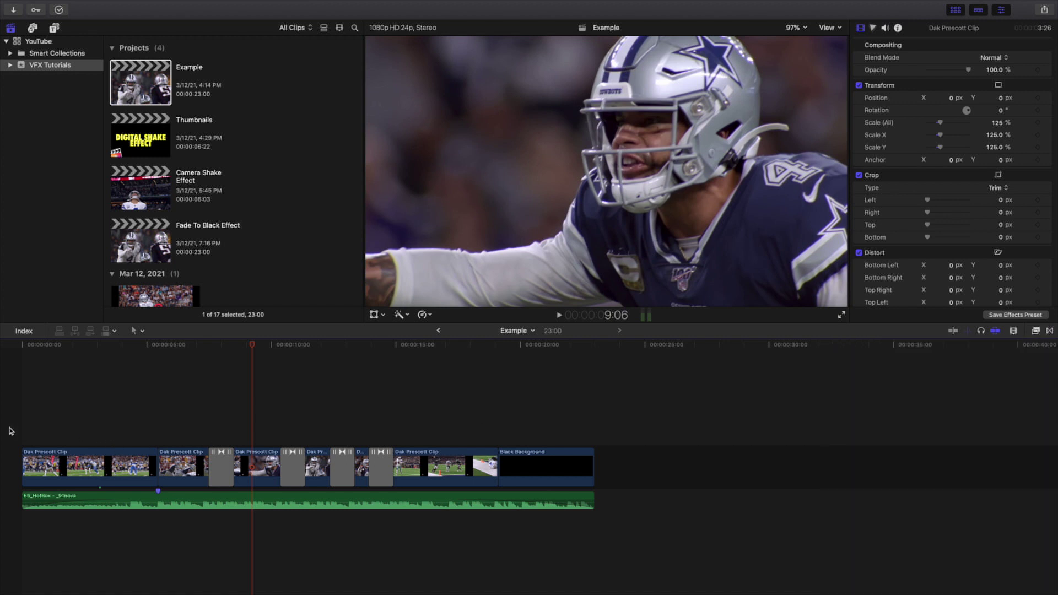
{"action": "key", "text": "Home"}
{"action": "key", "text": "space"}
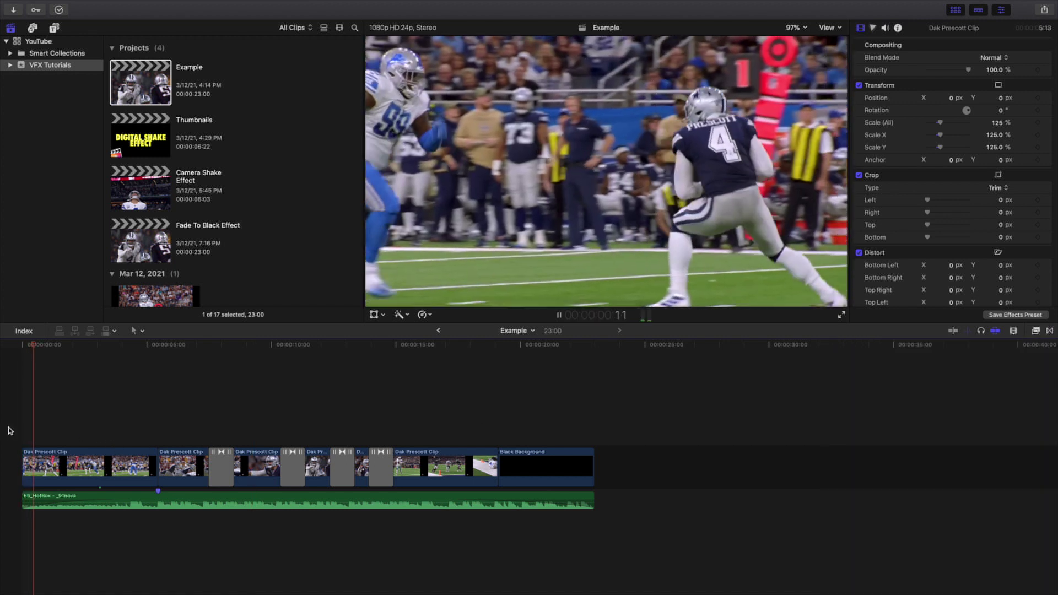